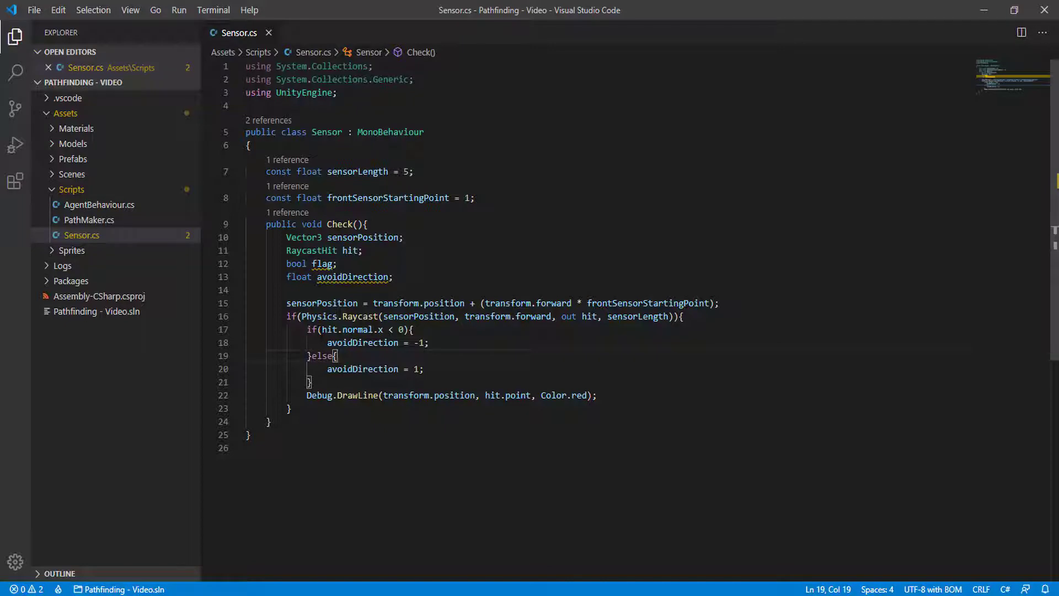
- Add Debug.Log(hit.normal.x); as the first line inside the Physics.Raycast if block of Sensor.cs
left_click(322, 330)
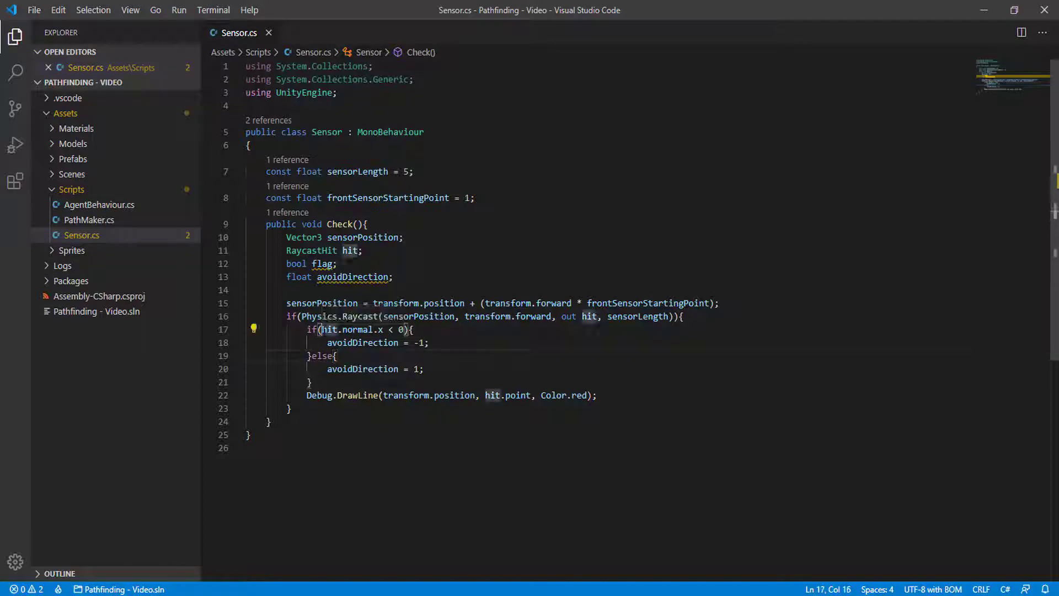
left_click_drag(321, 329, 383, 329)
key("ctrl+c")
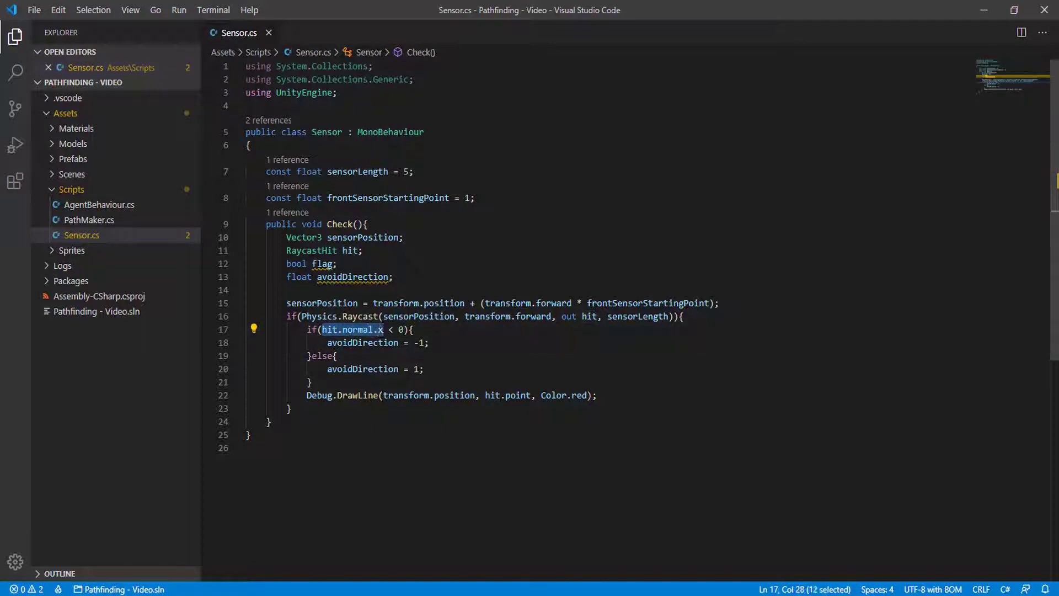
left_click(696, 318)
key("Return")
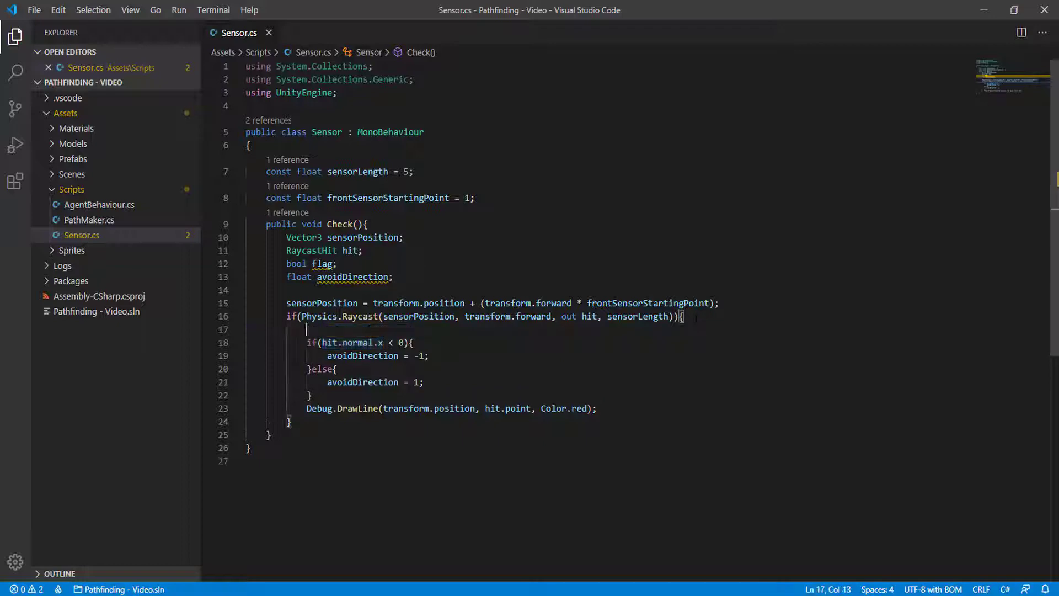
type("Debug.Log(")
key("ctrl+v")
type(");")
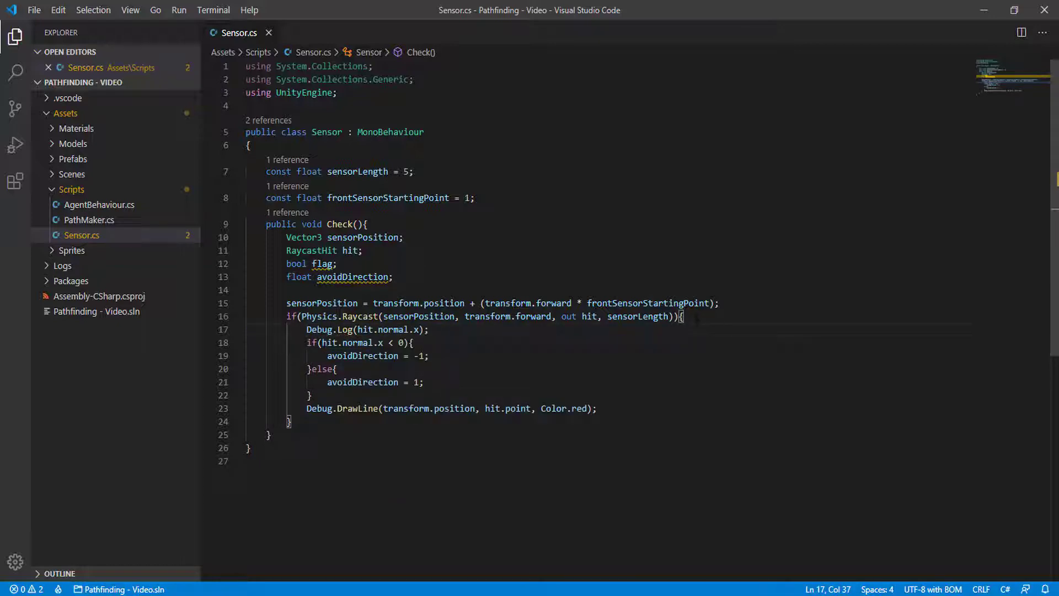
- Switch to Unity, frame the Agent and delete the Target object from the scene
key("alt+Tab")
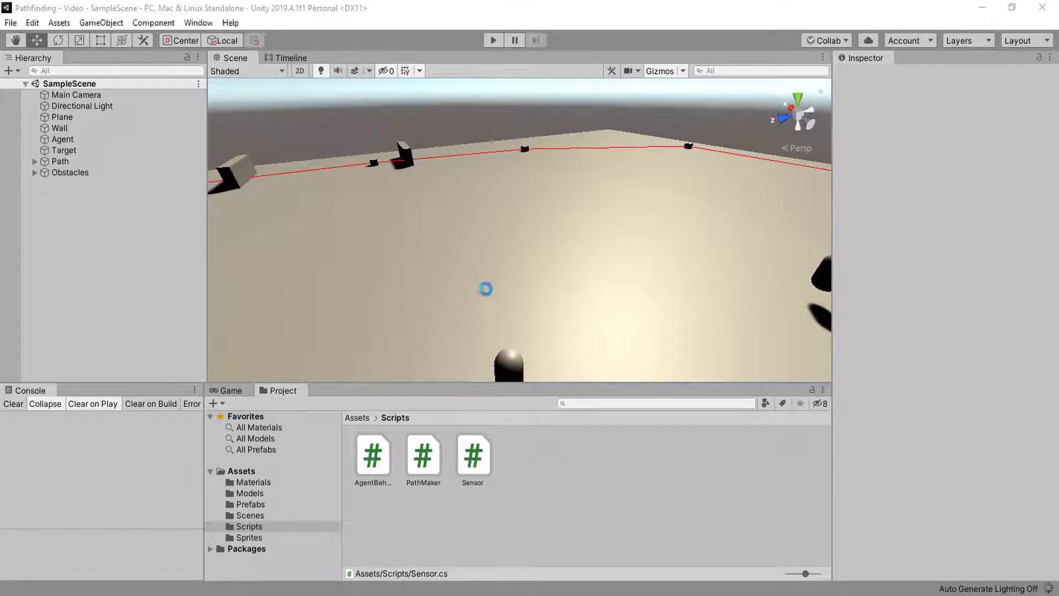
left_click(508, 367)
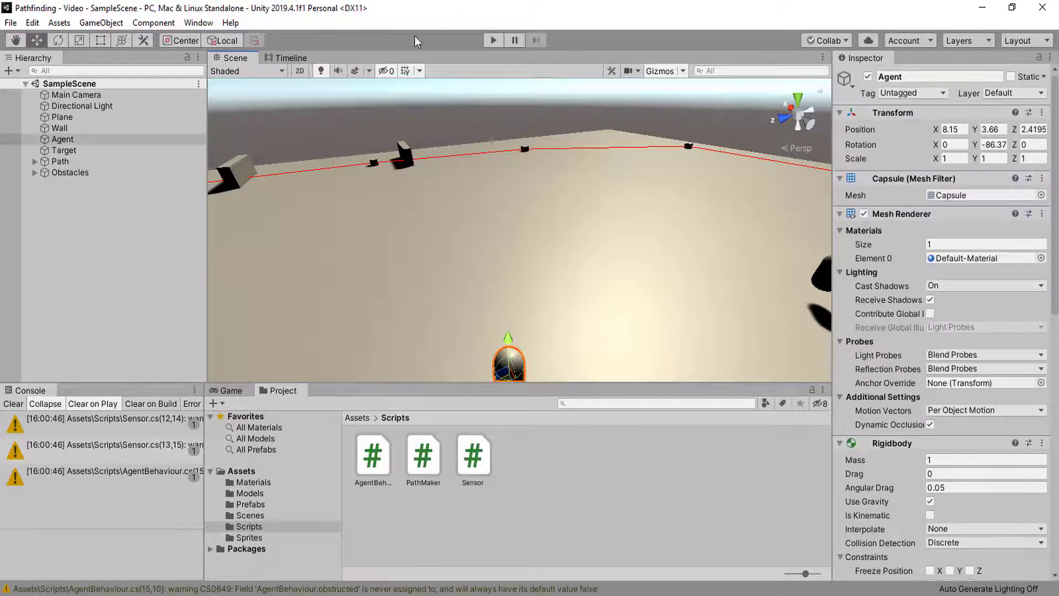
key("f")
left_click(111, 150)
key("Delete")
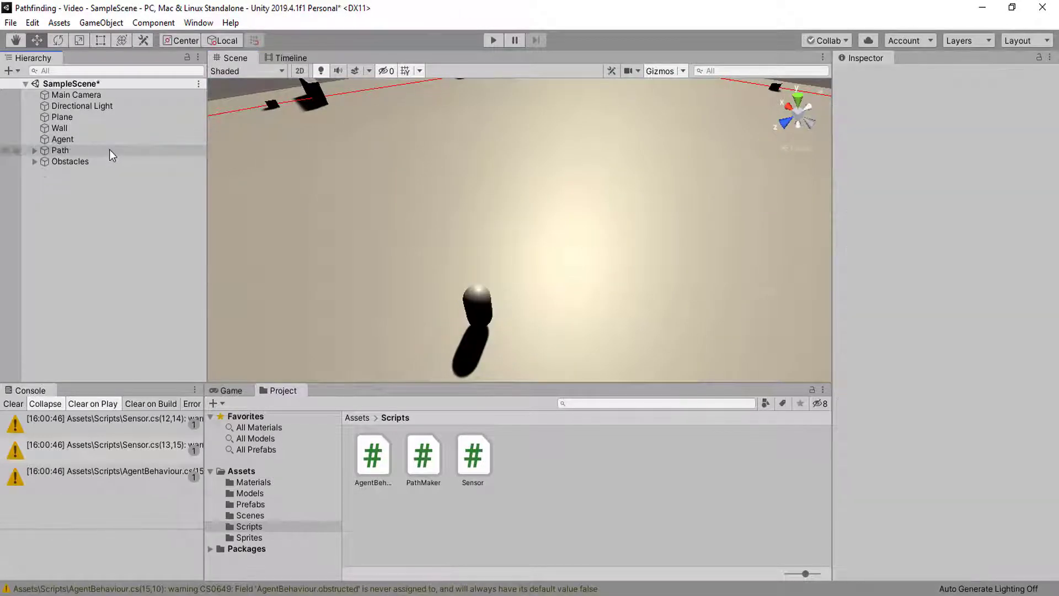
- Reposition the Agent to about X 7.38, Z -9.81 and run the scene in Play mode
left_click(111, 142)
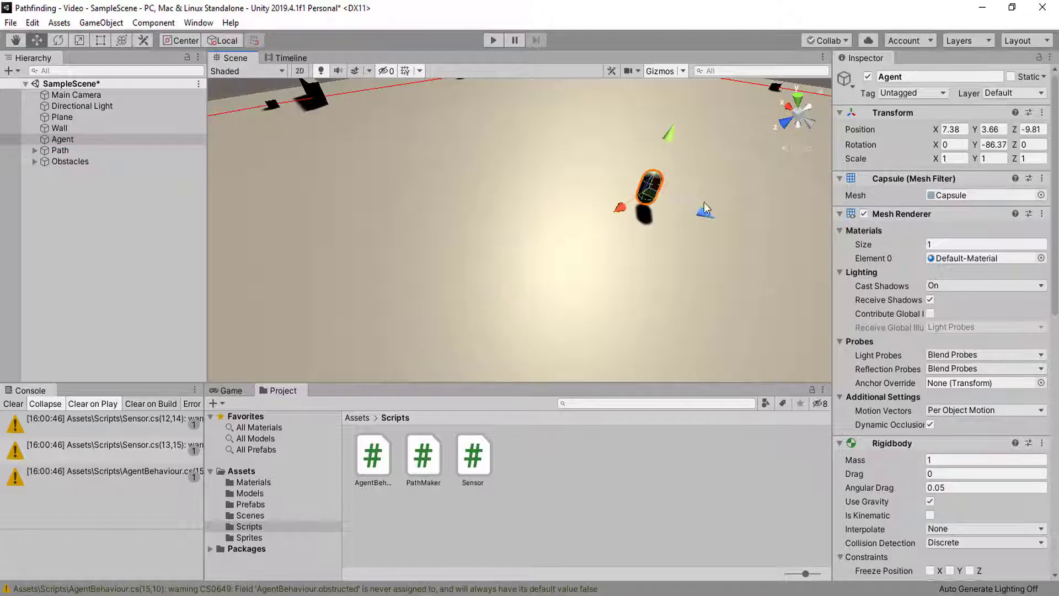
left_click(493, 40)
left_click(515, 42)
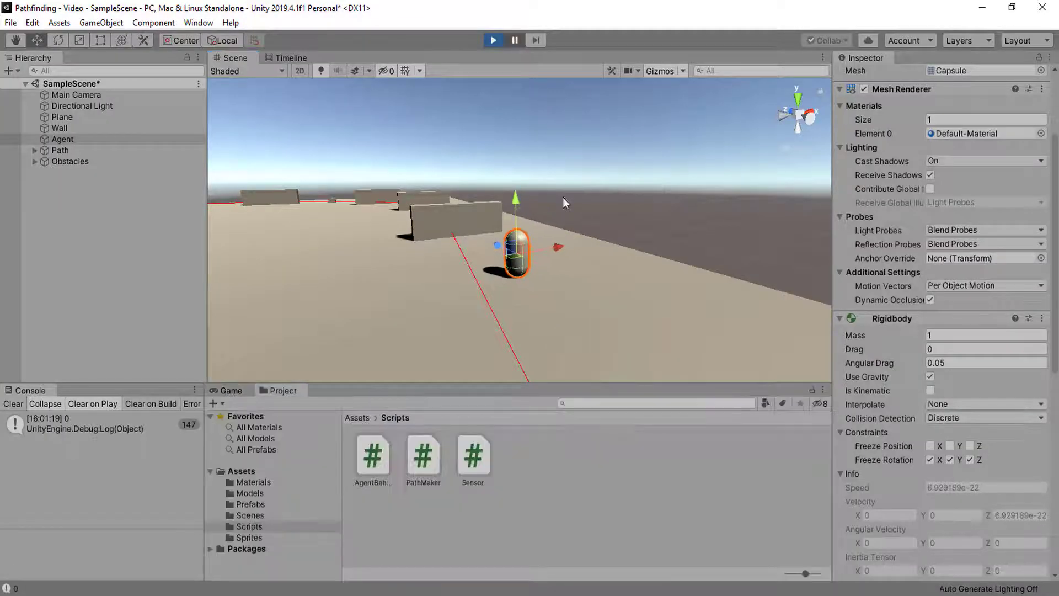
- Freeze the Agent's Rigidbody position on the X, Y and Z axes
key("w")
right_click_drag(562, 197, 499, 203)
key("d")
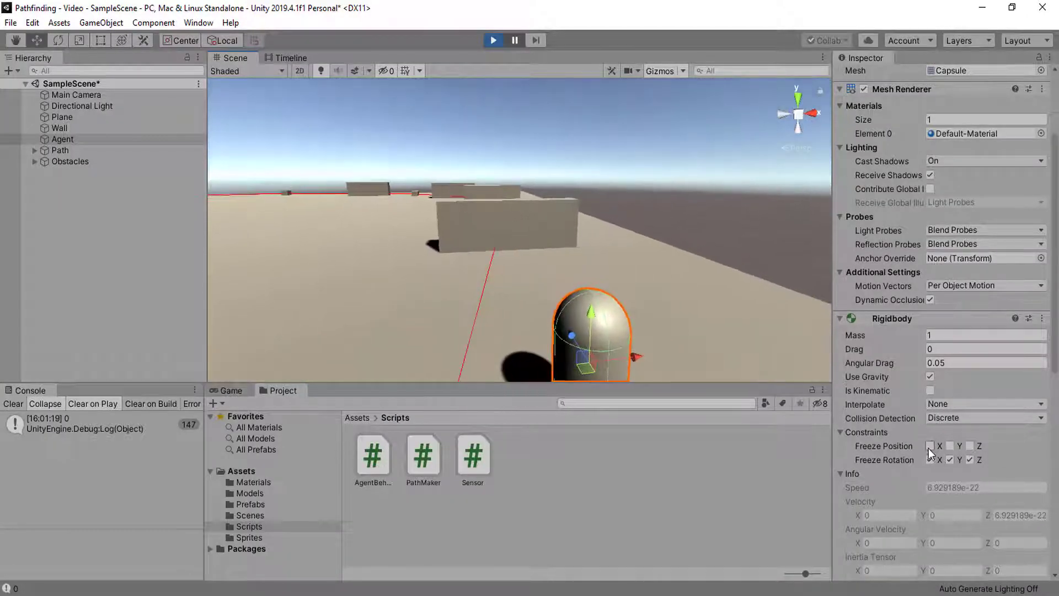
left_click(930, 446)
left_click(950, 446)
left_click(969, 446)
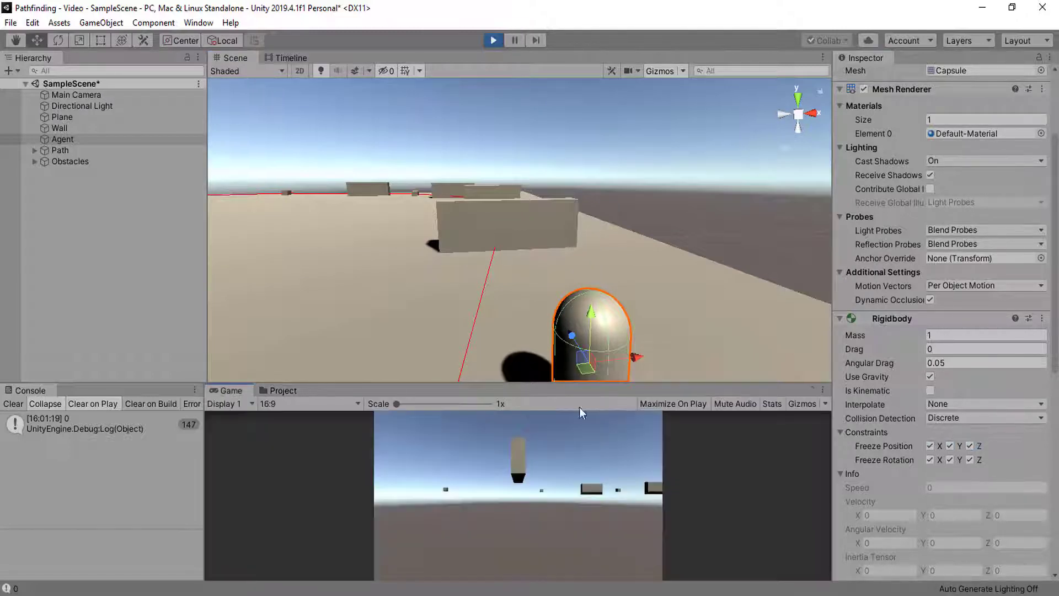
- Move the Agent directly in front of the nearest obstacle wall, to about X 46.5, Z -5.26
left_click(75, 141)
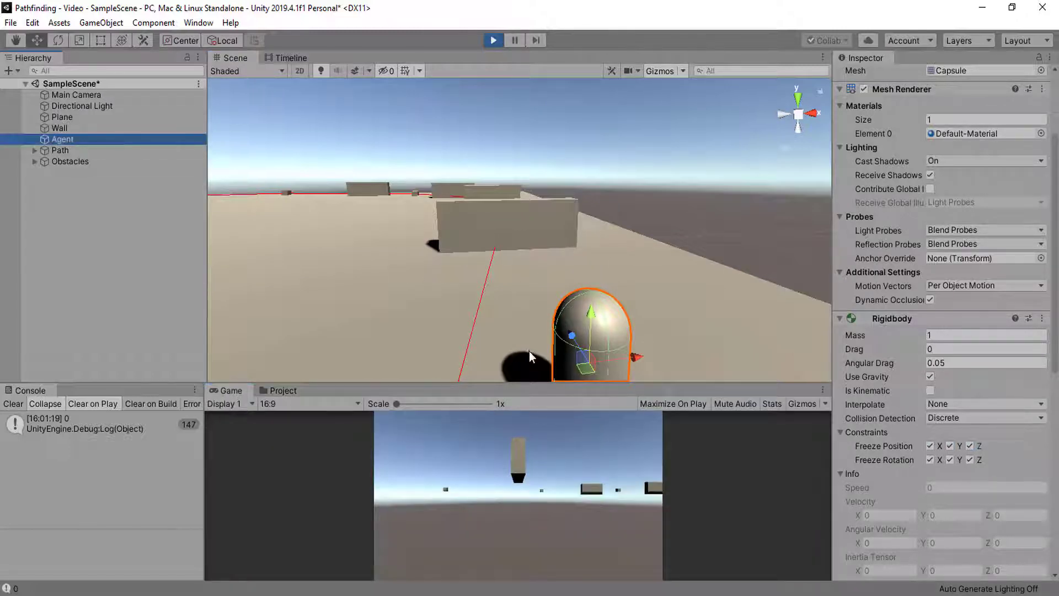
left_click_drag(572, 335, 502, 182)
right_click_drag(559, 255, 560, 304)
key("w")
left_click_drag(559, 304, 525, 317, "alt")
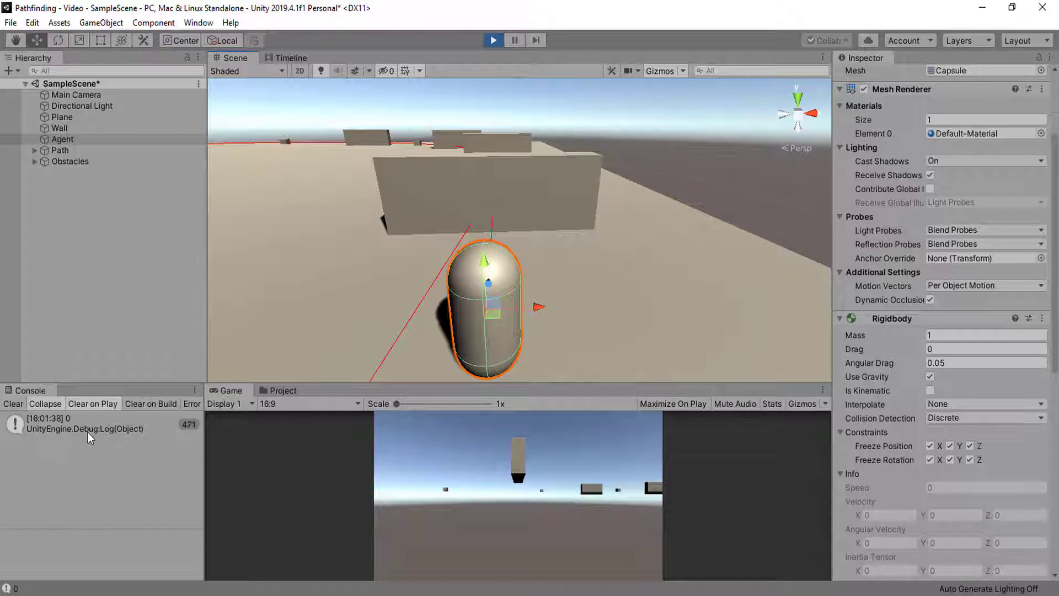
- Match the nearest obstacle cube's Y rotation to the Agent's by setting it to -0.583, and clear the console
mouse_move(508, 181)
left_mouse_down("alt")
mouse_move(525, 187)
mouse_move(506, 179)
left_mouse_up("alt")
left_click(502, 178)
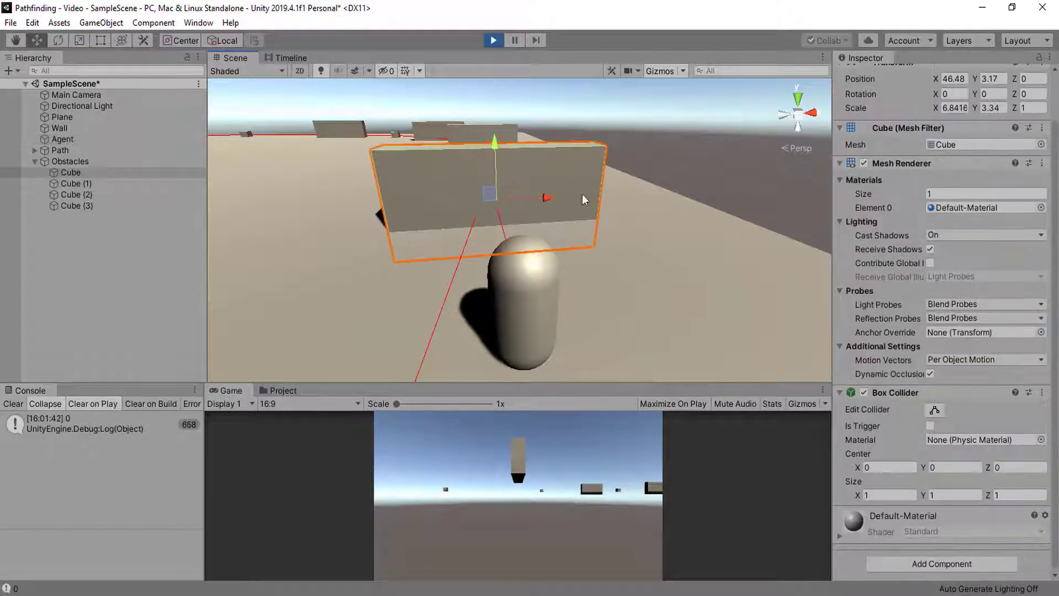
left_click(543, 300)
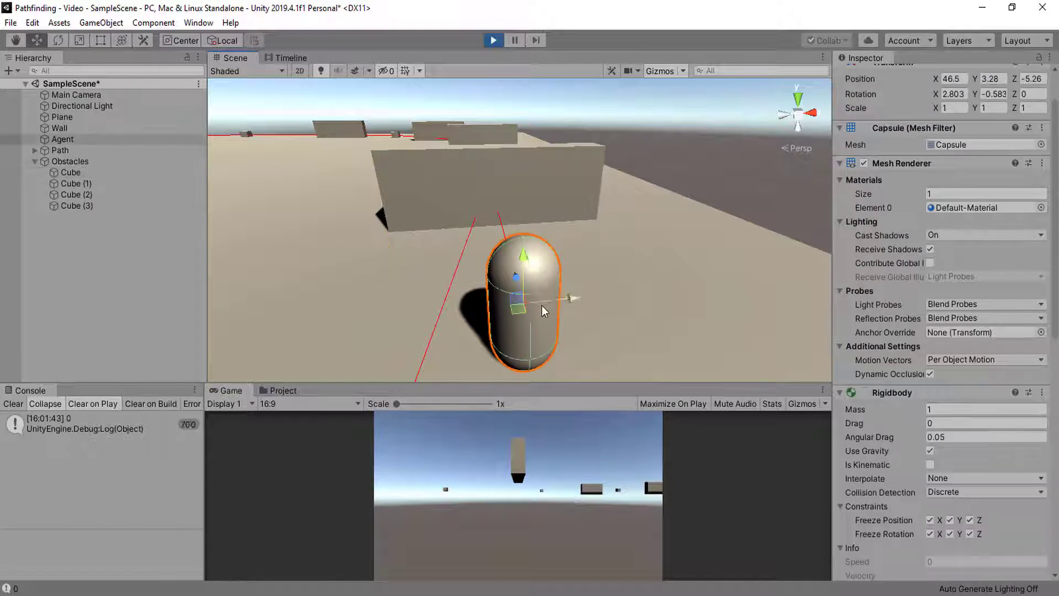
left_click(1000, 97)
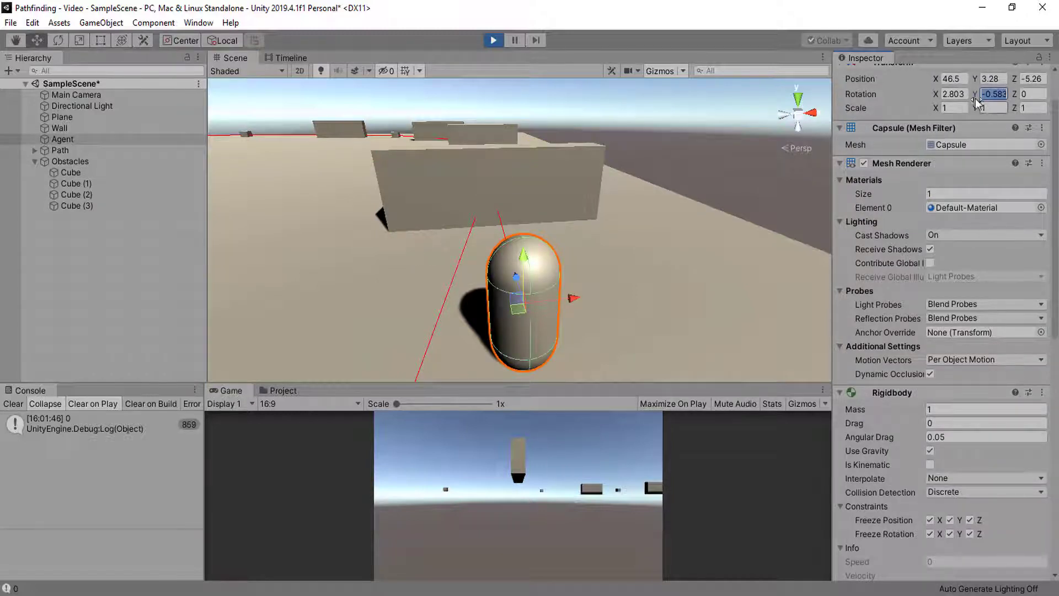
left_click(410, 152)
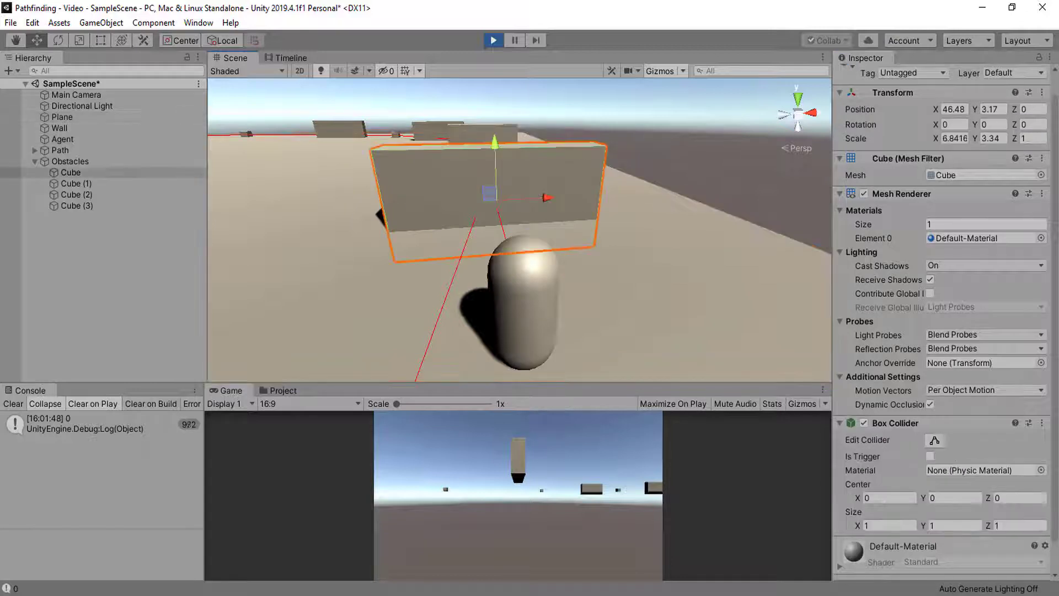
left_click(994, 126)
type("-0.583")
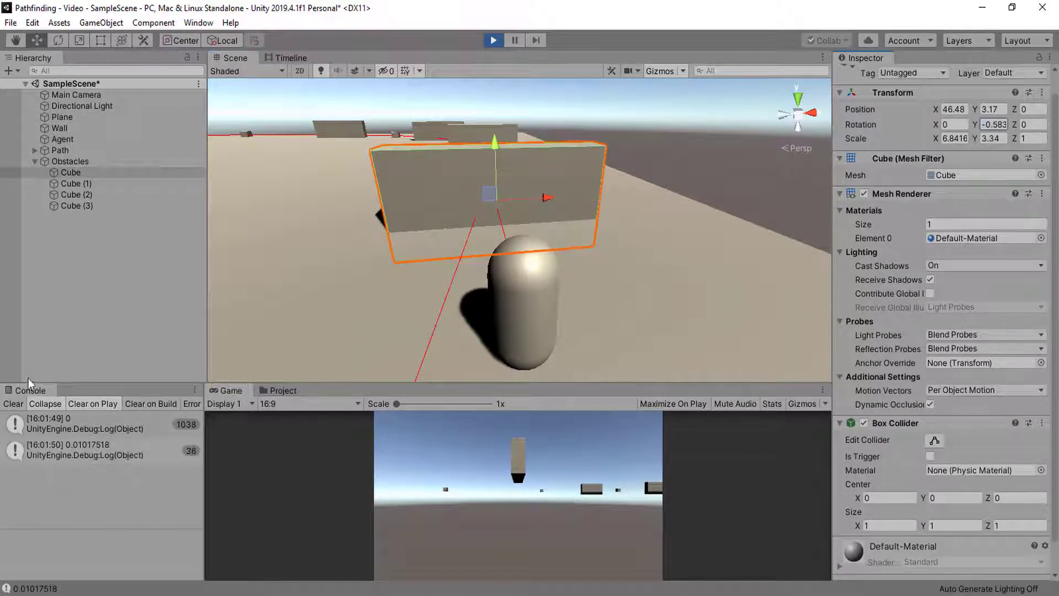
left_click(15, 404)
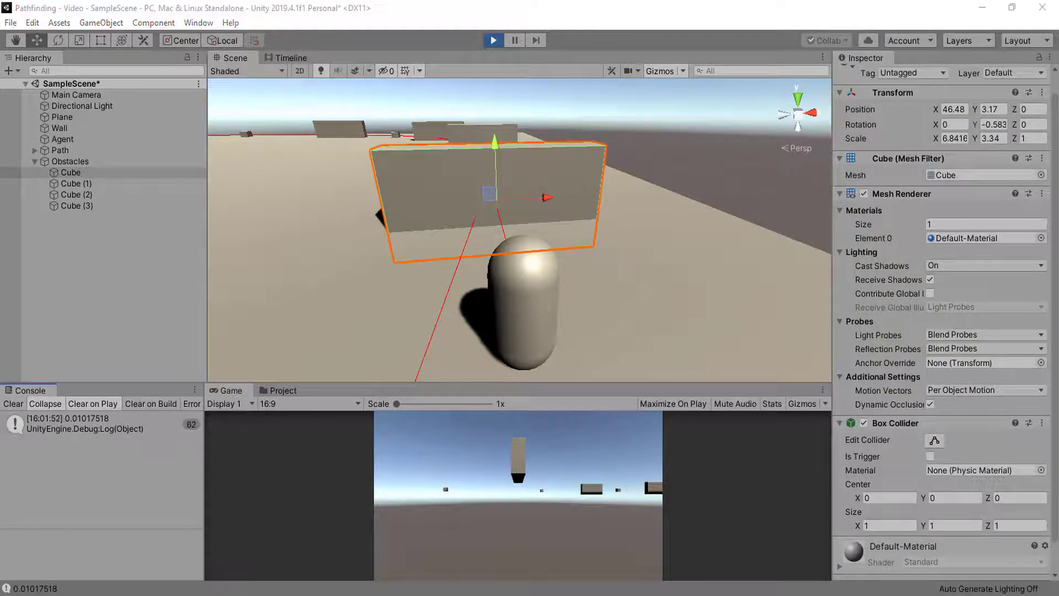
- Switch to Visual Studio Code to review the hit.normal.x < 0 condition in Sensor.cs, and return to Unity
key("alt+Tab")
left_click_drag(384, 343, 399, 342)
key("alt+Tab")
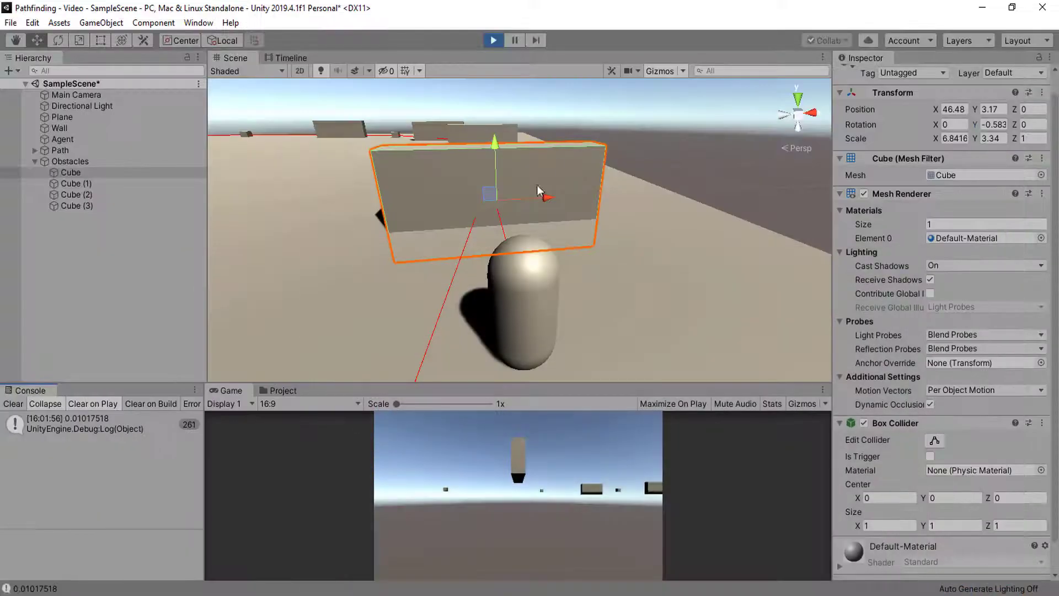
- Rotate the obstacle cube about Y to about 35.48 and then -42.95 degrees, and restore its Y rotation to -0.583
left_click(559, 186)
left_click_drag(558, 186, 634, 255, "alt")
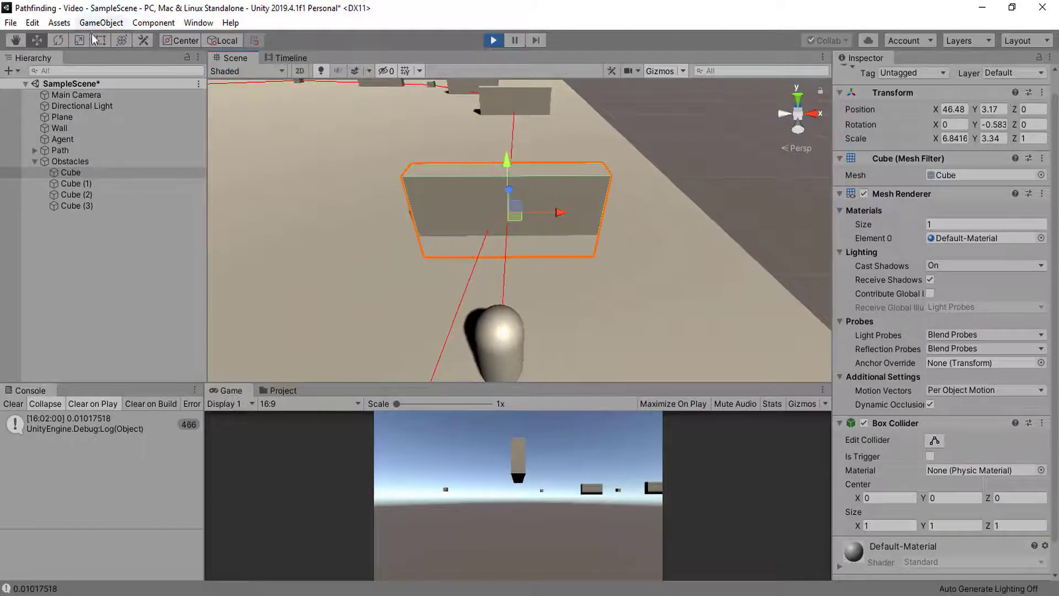
key("e")
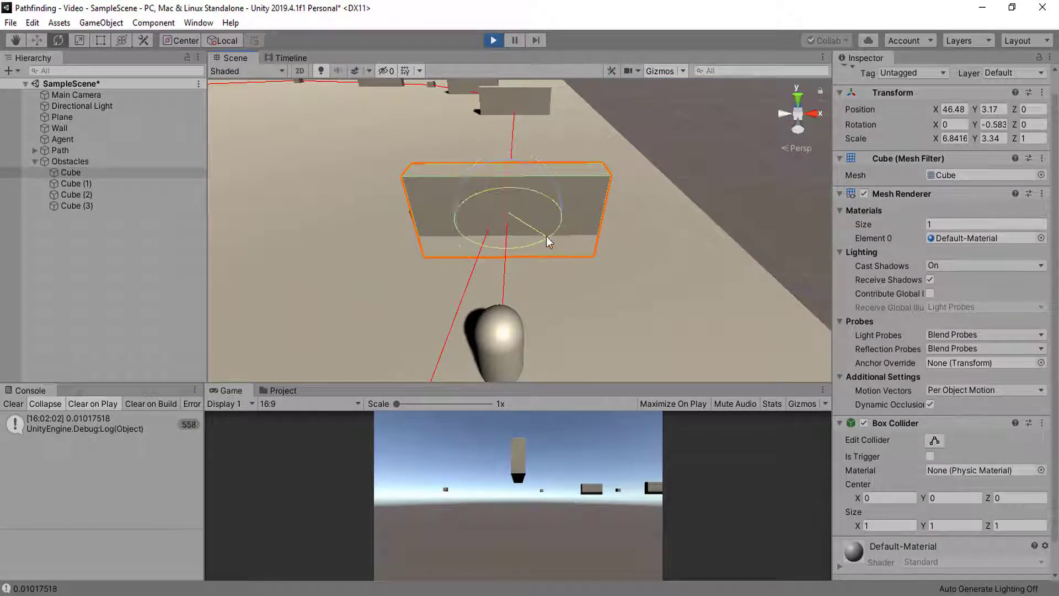
left_click_drag(548, 238, 499, 264)
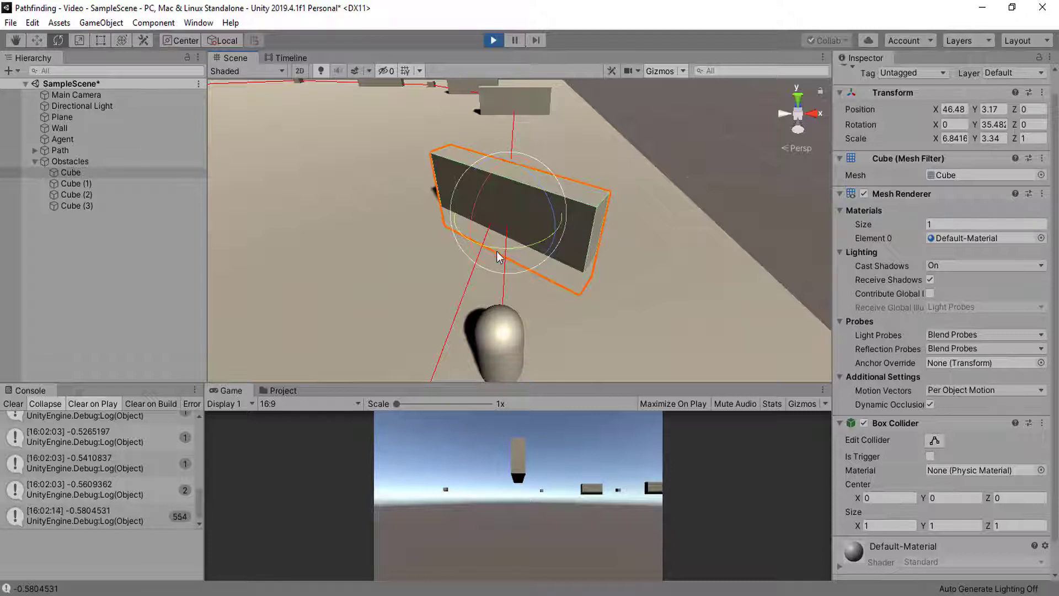
left_click_drag(500, 252, 570, 248)
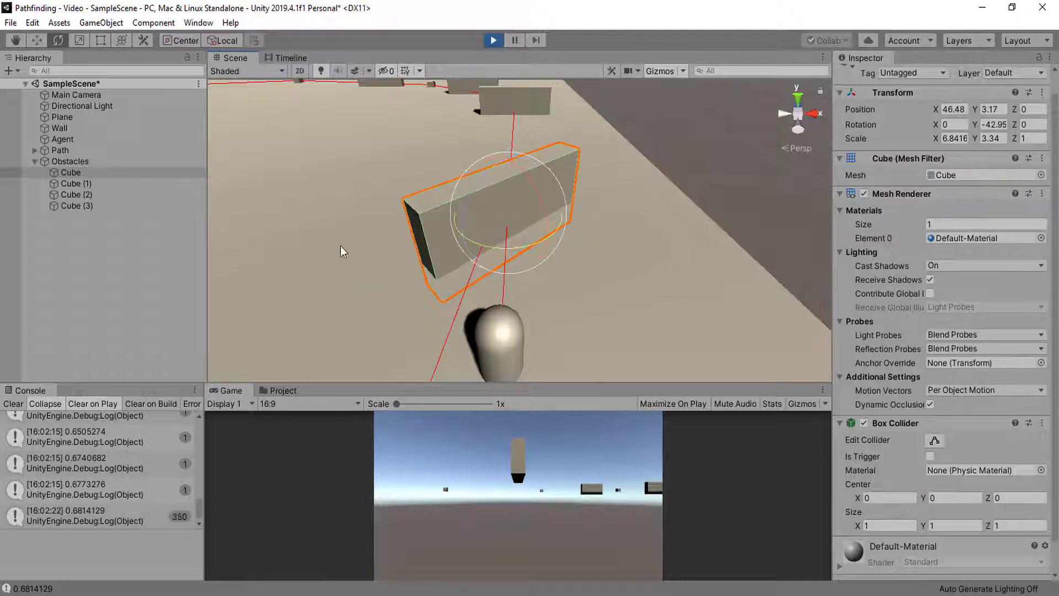
left_click(994, 124)
key("ctrl+z")
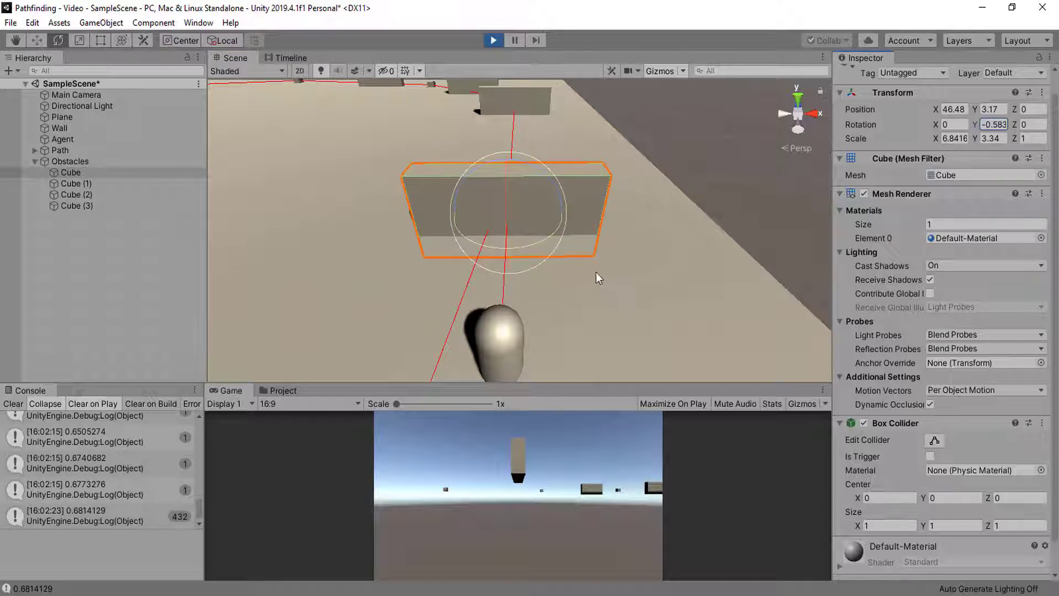
- Examine the obstacle cube's front face and the red sensor line meeting it from several viewing angles
left_click(720, 143)
right_click_drag(552, 258, 692, 312)
key("w")
left_click(551, 164)
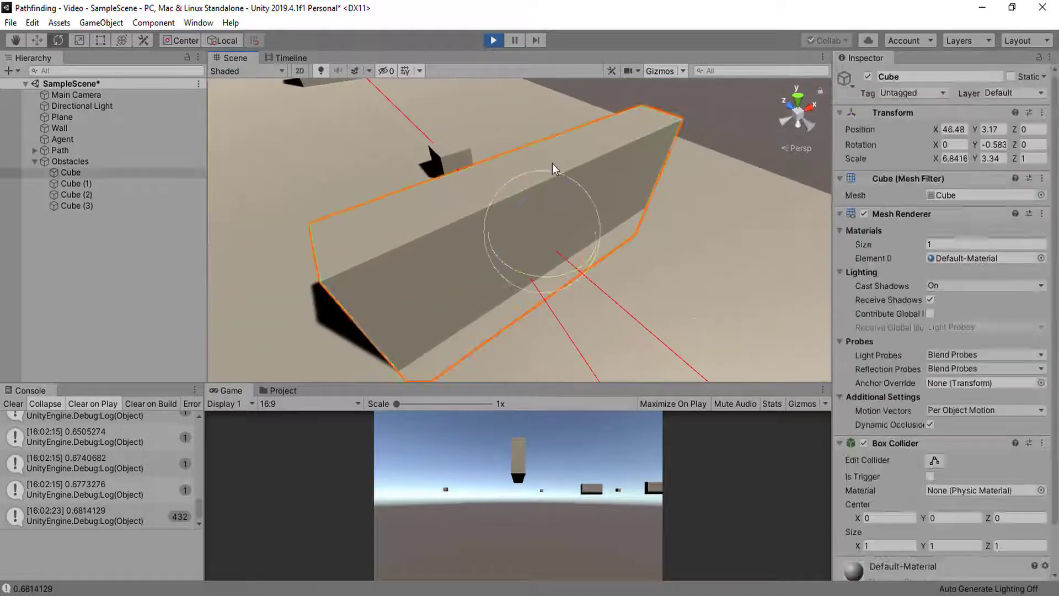
right_click_drag(405, 260, 581, 336)
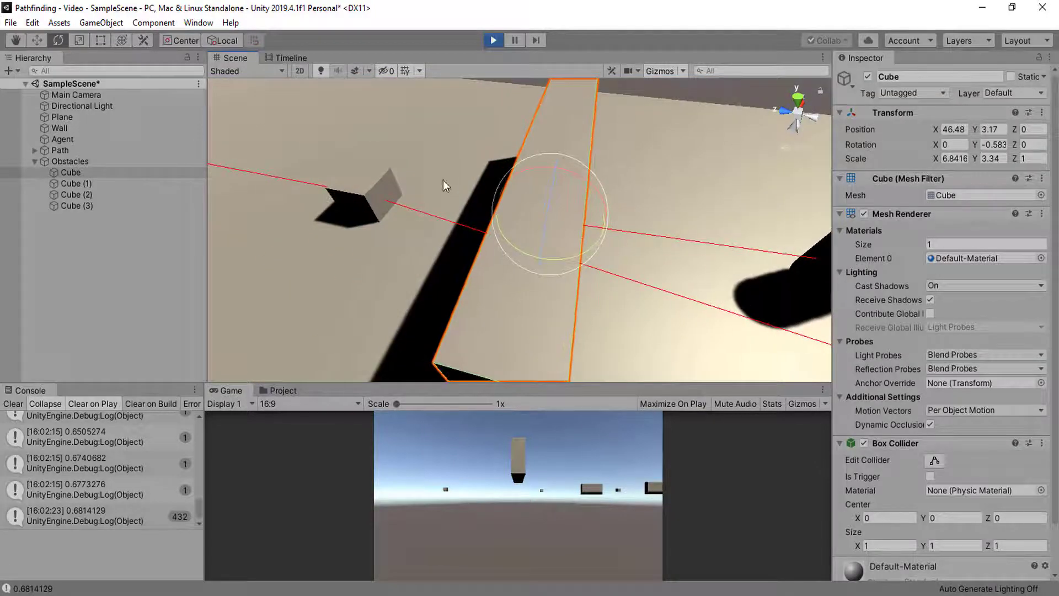
right_click_drag(431, 178, 597, 225)
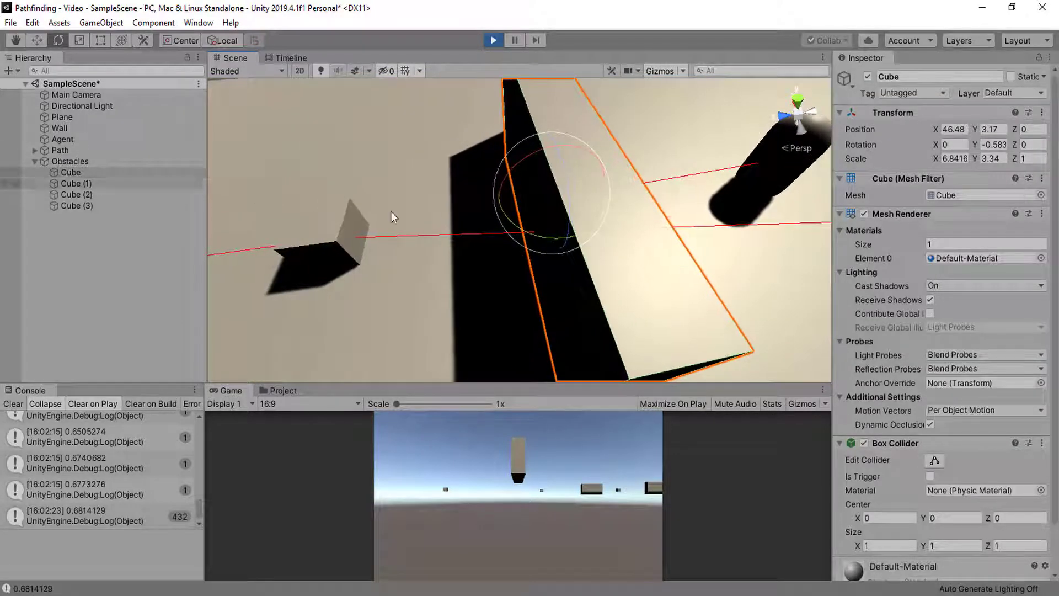
left_click_drag(402, 219, 589, 139, "alt")
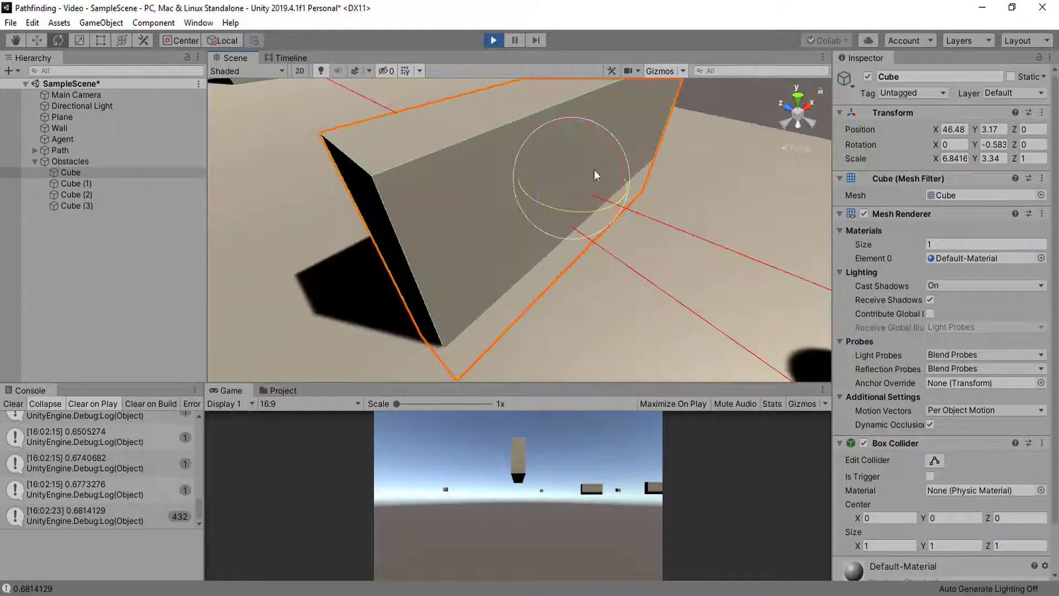
left_click_drag(475, 296, 574, 289, "alt")
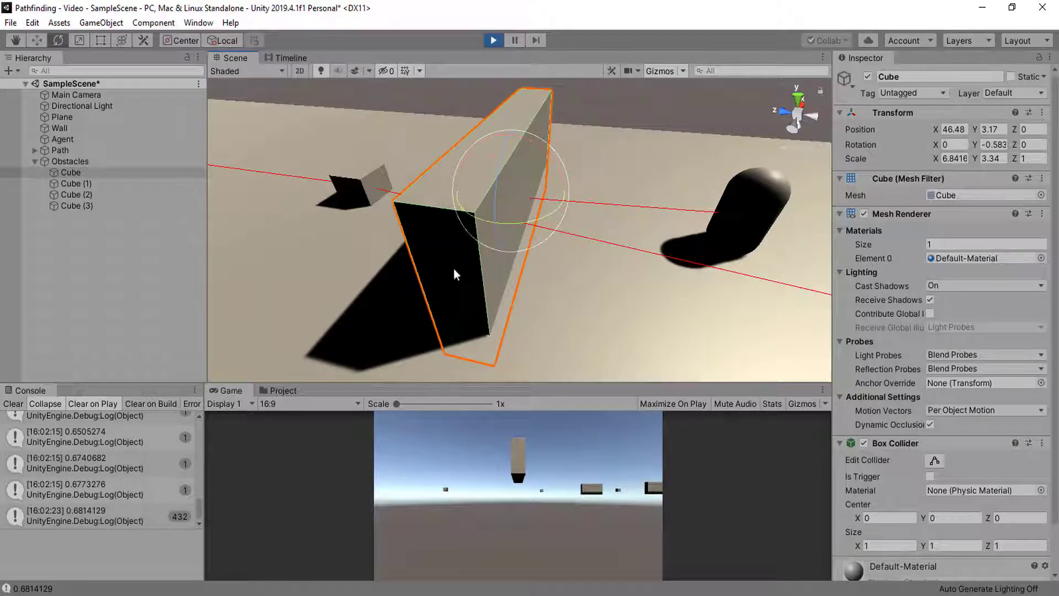
left_click_drag(447, 324, 371, 299, "alt")
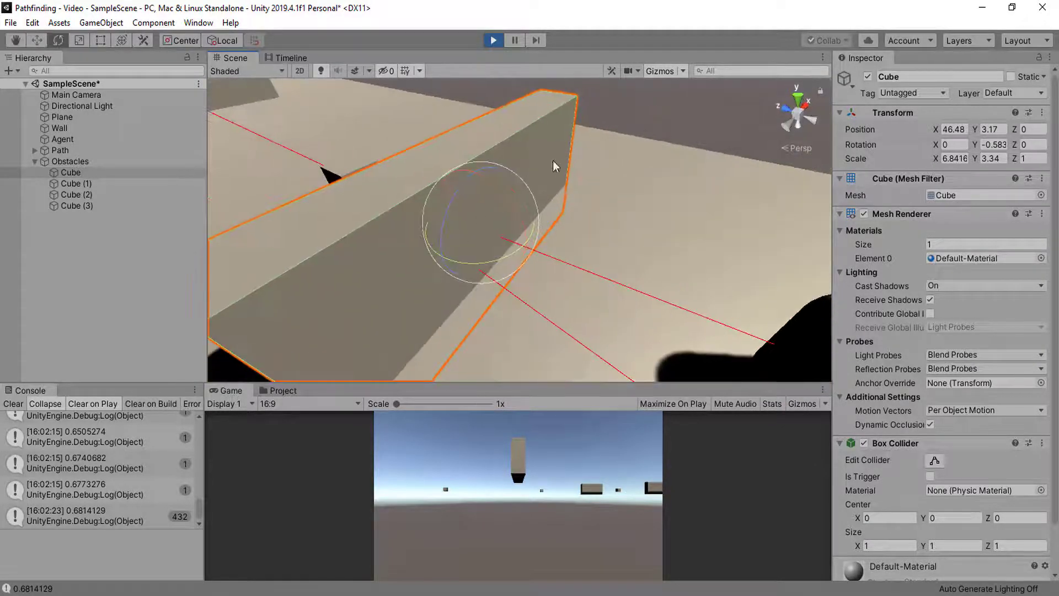
left_click_drag(545, 191, 347, 287, "alt")
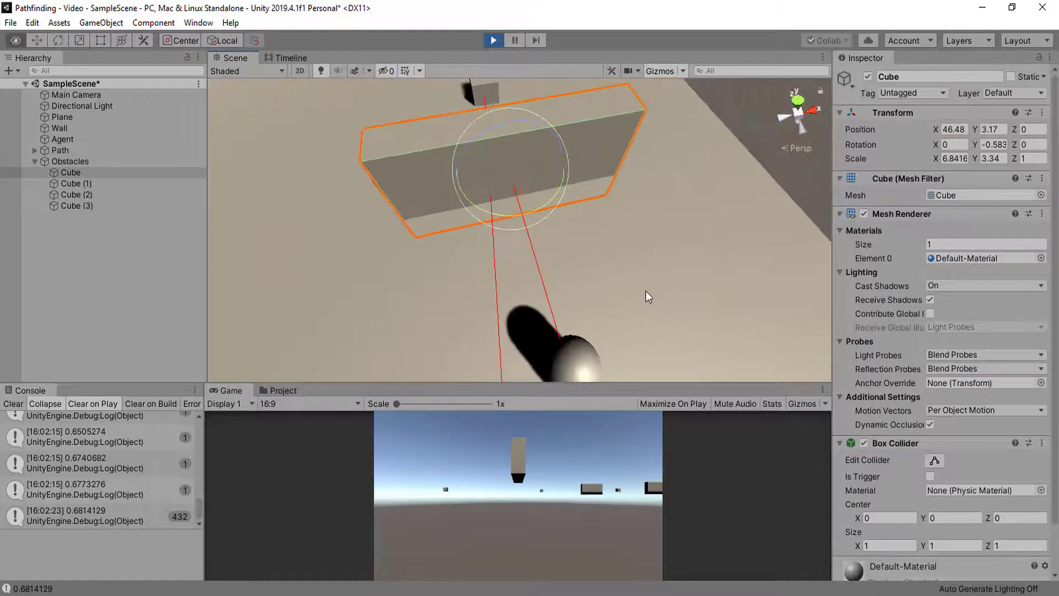
- Rotate the obstacle cube about its Y axis to about -35.25 degrees and then to about 35.14 degrees
key("f")
left_click_drag(650, 229, 558, 224, "alt")
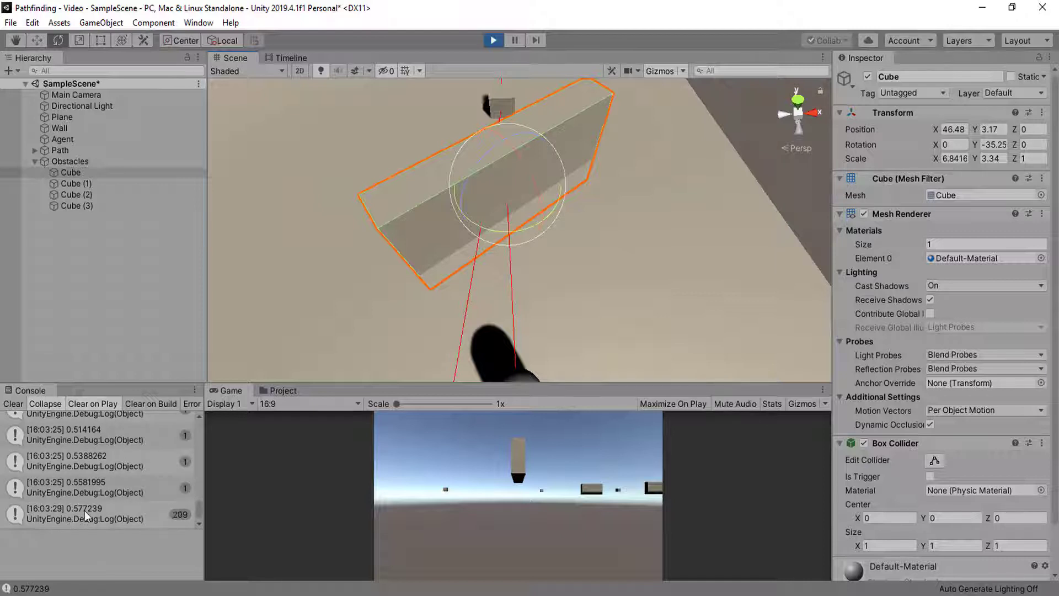
left_click_drag(551, 213, 432, 255)
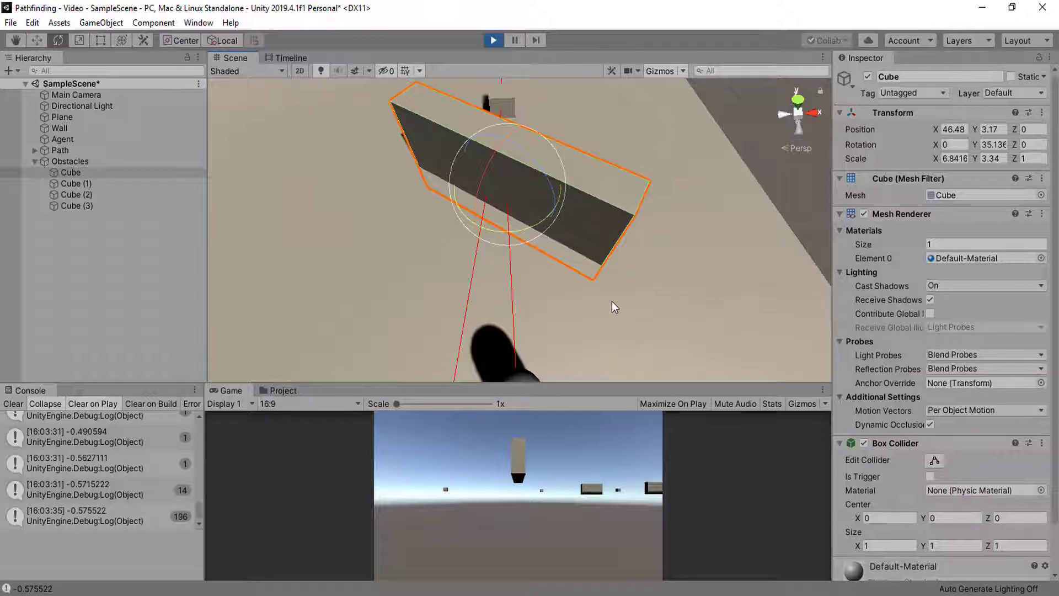
mouse_move(611, 301)
right_mouse_down()
mouse_move(644, 314)
mouse_move(620, 293)
right_mouse_up()
scroll(641, 243, "down", 5)
scroll(641, 242, "up", 8)
scroll(641, 242, "down", 3)
scroll(641, 242, "down", 3)
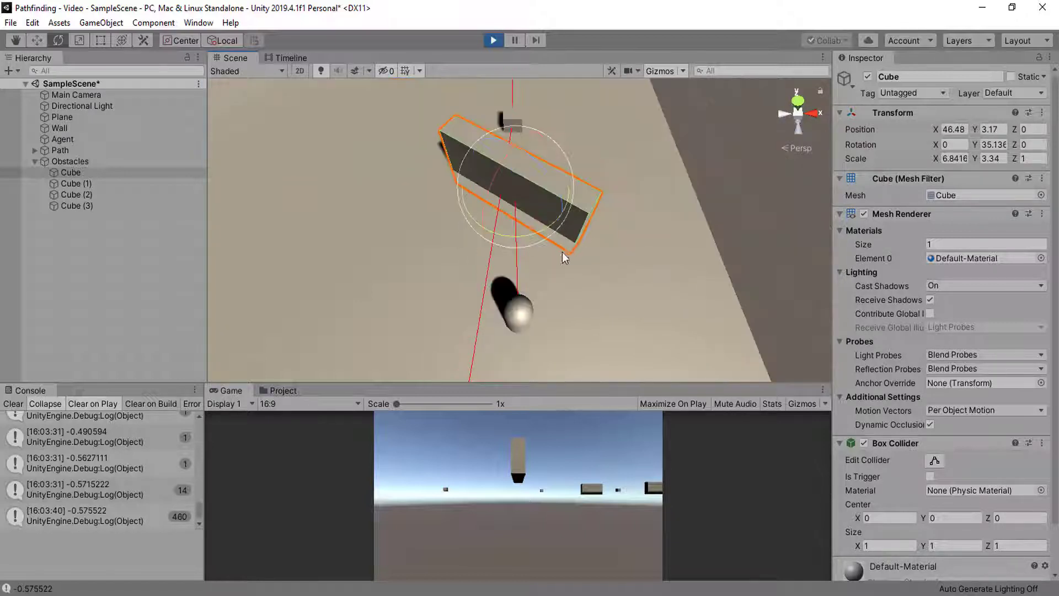
- Move the Agent beside the near end of the rotated obstacle cube, to about X 49.29 and Z -4.26
left_click(512, 316)
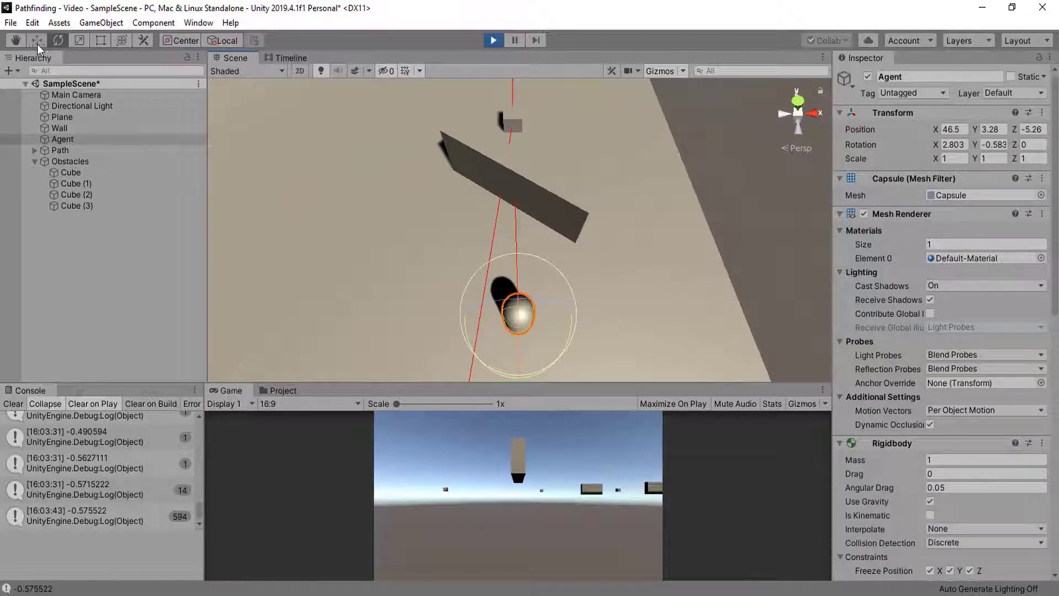
left_click(37, 40)
left_click_drag(571, 296, 479, 279)
left_click_drag(472, 236, 485, 204)
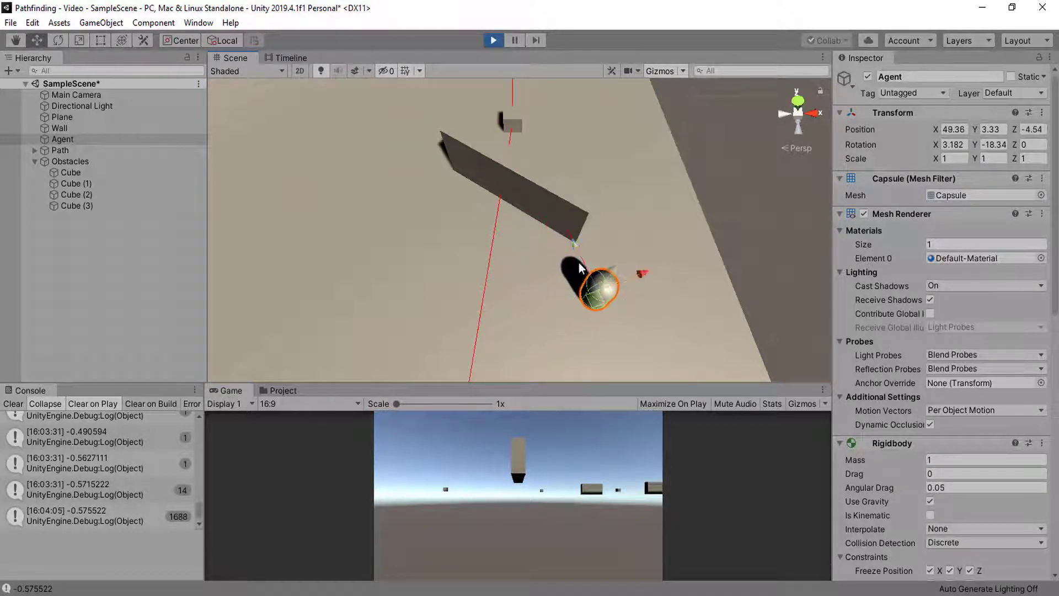
left_click_drag(573, 240, 588, 233, "alt")
- Select the rotated obstacle cube to examine its face against the Agent's sensor line, and exit Play mode
right_click_drag(588, 234, 588, 234)
key("d")
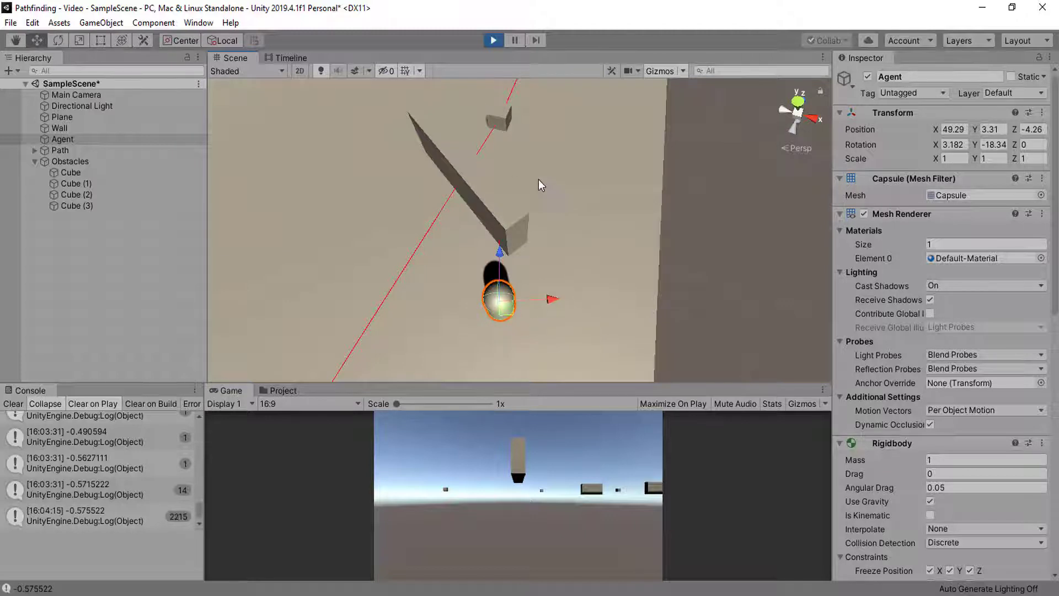
left_click_drag(478, 156, 623, 198, "alt")
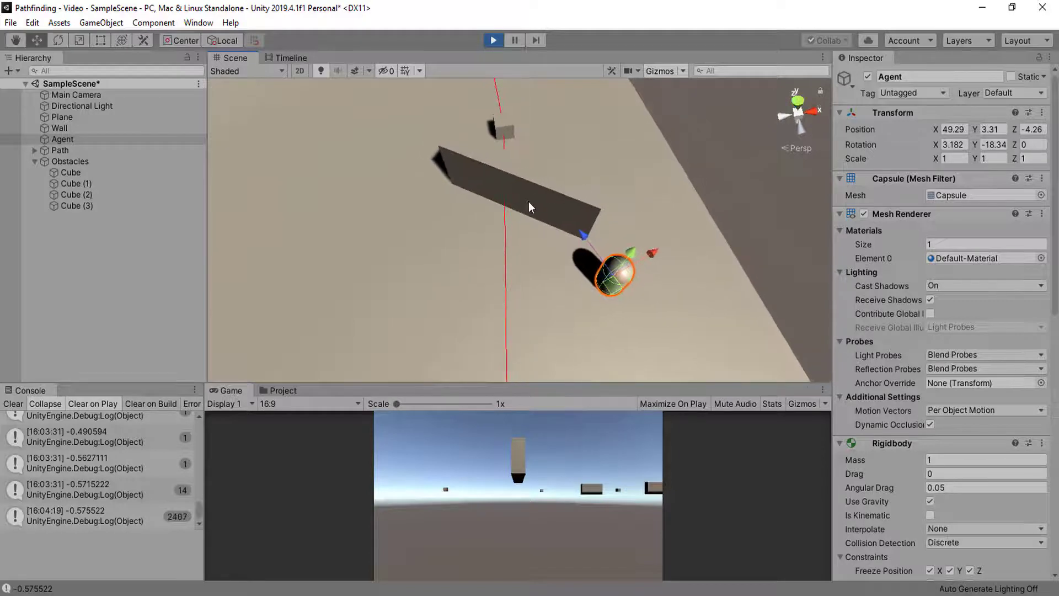
left_click(490, 176)
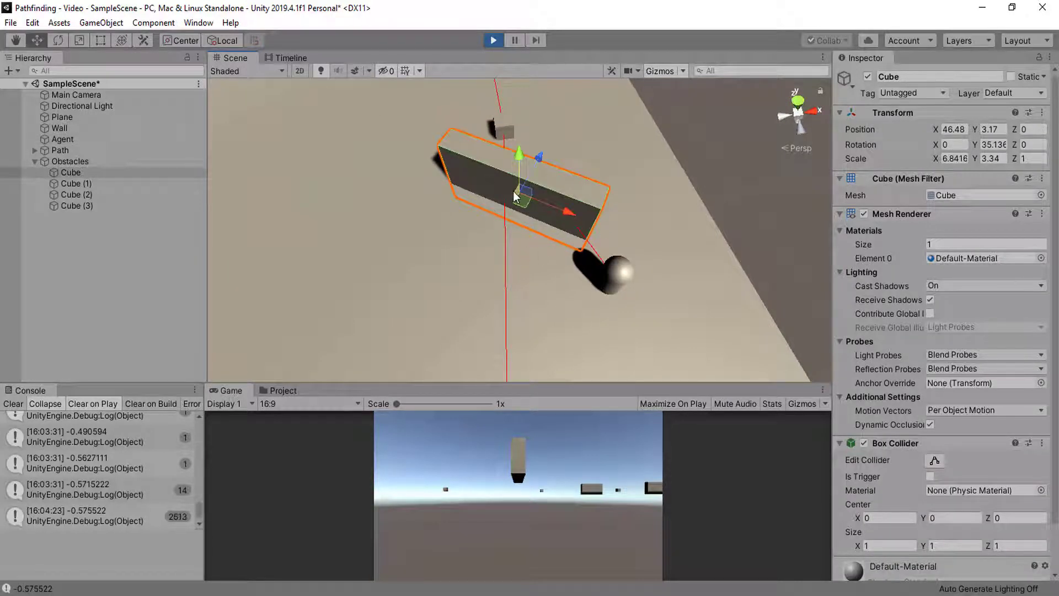
left_click(494, 40)
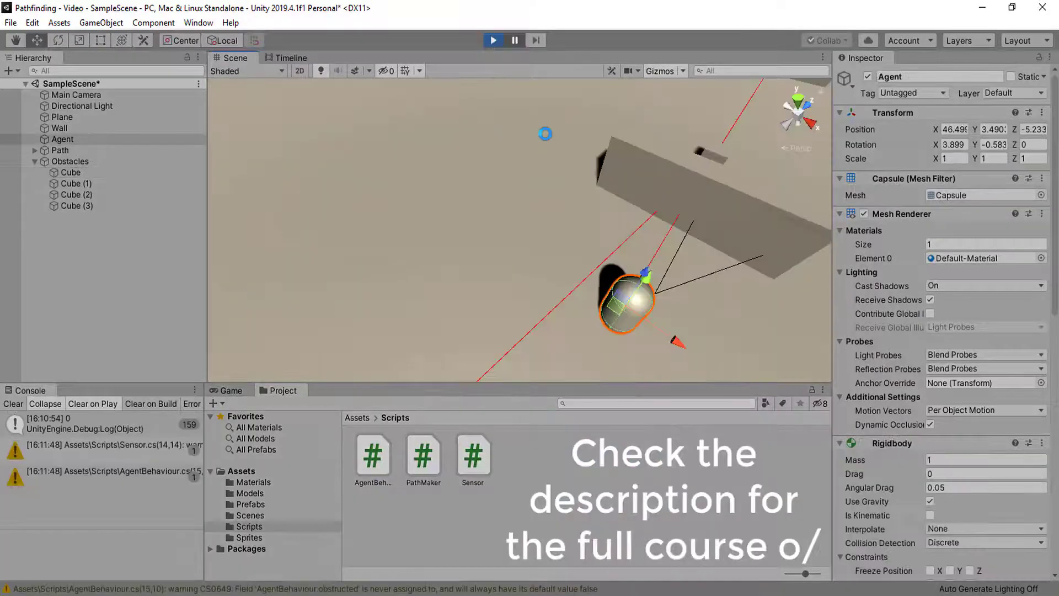